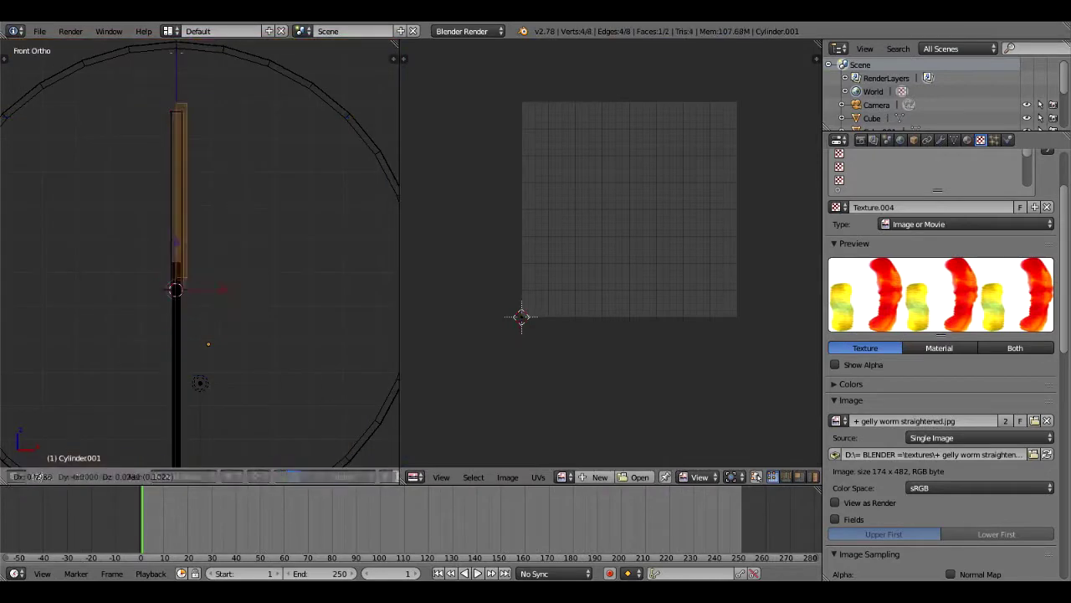
Step: Enter Edit Mode on the pendulum rod's mesh
{"action": "key", "text": "Tab"}
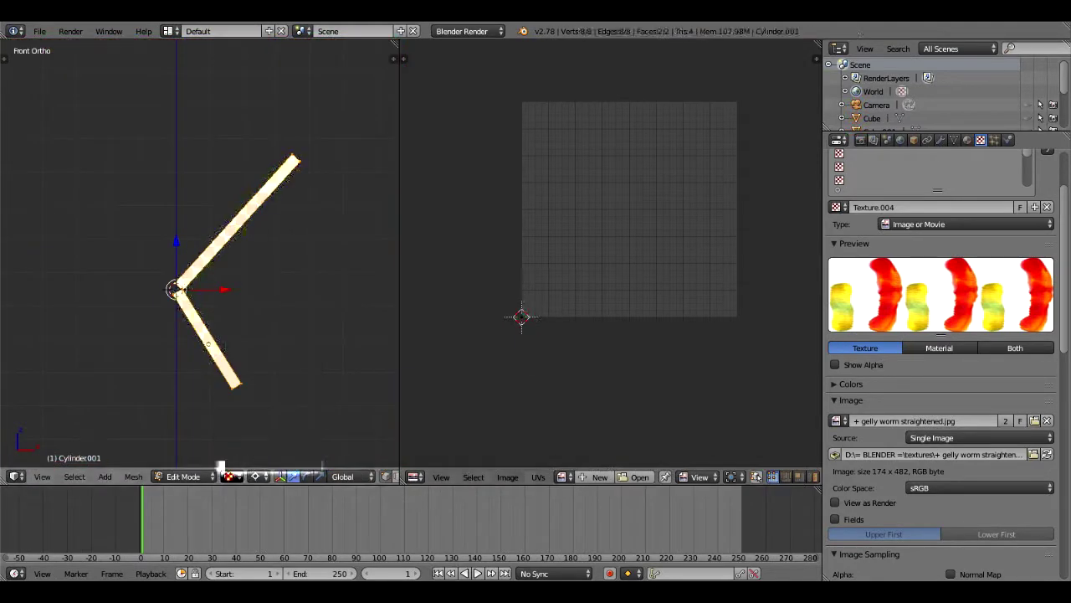
Step: Smart UV project the rod and place its UVs on the red worm, rotated 90°
{"action": "key", "text": "u"}
{"action": "scroll", "coordinate": [564, 287], "scroll_direction": "up", "scroll_amount": 3}
{"action": "scroll", "coordinate": [565, 287], "scroll_direction": "down", "scroll_amount": 4}
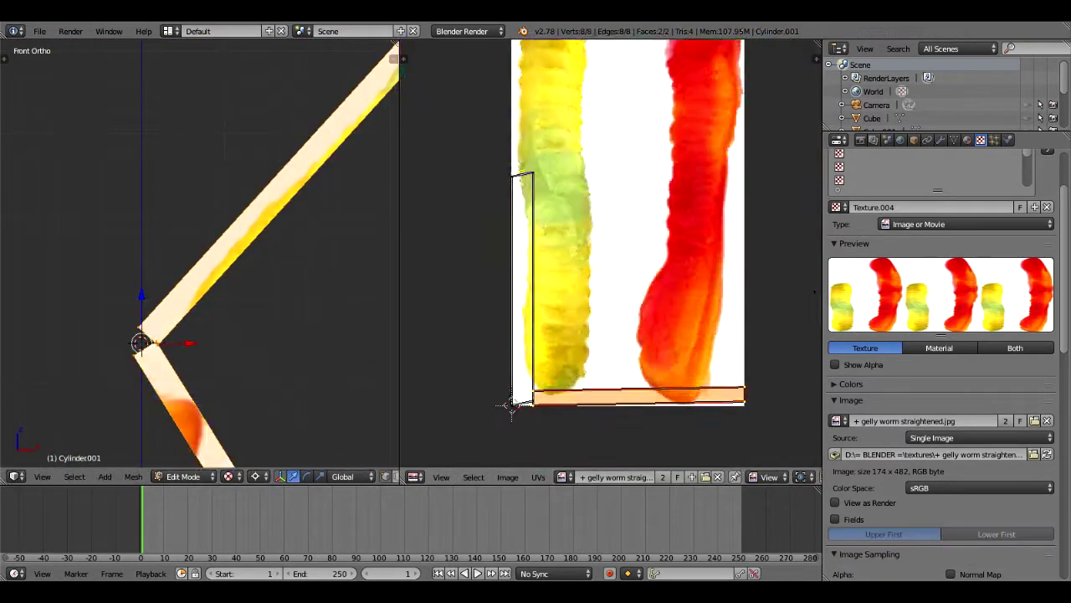
{"action": "key", "text": "g"}
{"action": "left_click", "coordinate": [423, 410]}
{"action": "scroll", "coordinate": [502, 335], "scroll_direction": "down", "scroll_amount": 2}
{"action": "scroll", "coordinate": [558, 387], "scroll_direction": "down", "scroll_amount": 2}
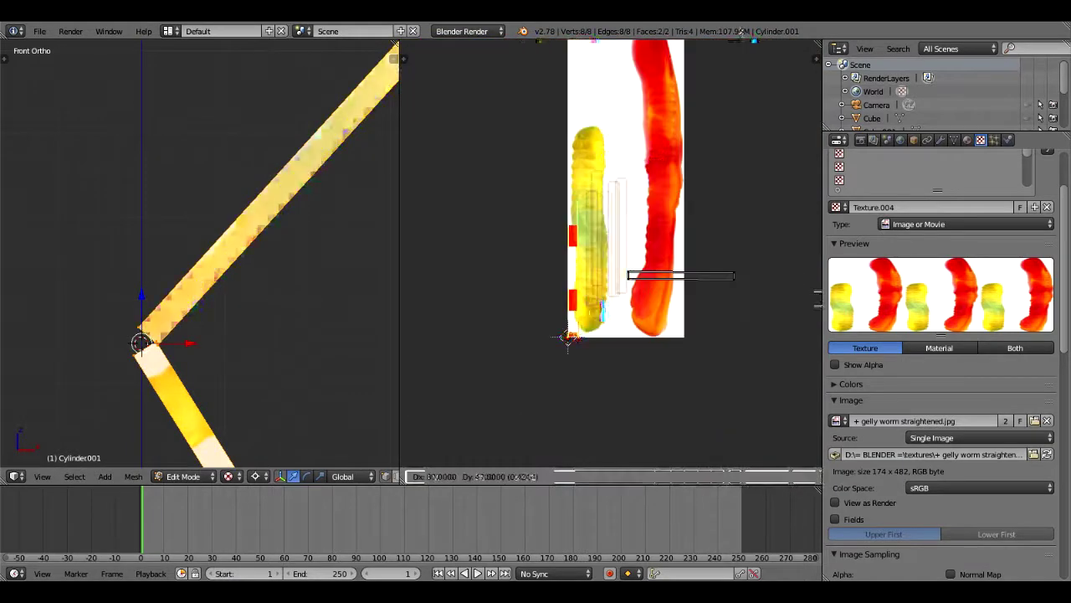
{"action": "type", "text": "r90"}
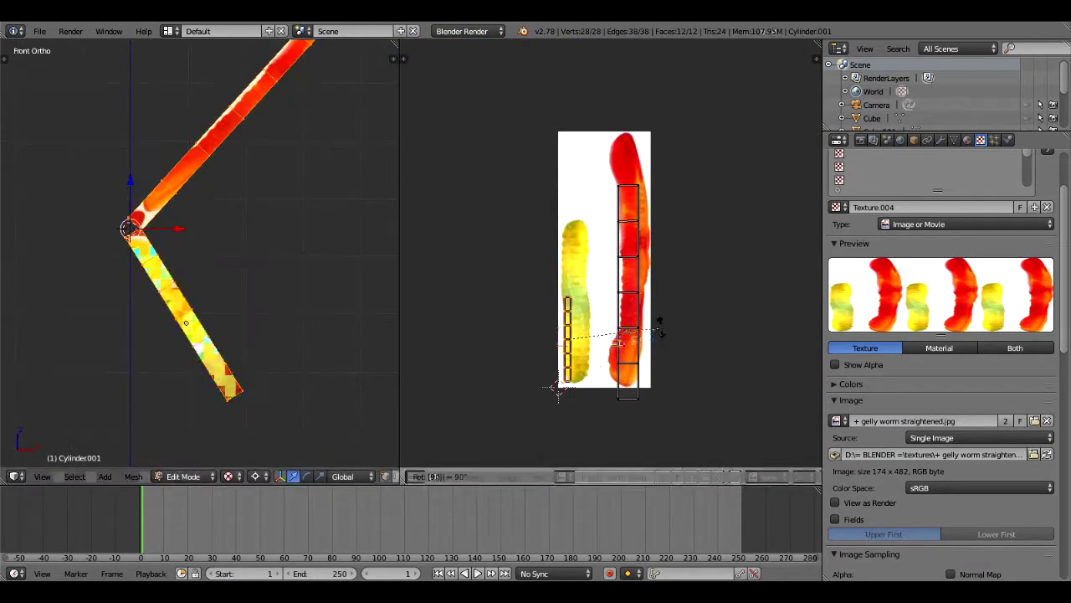
{"action": "type", "text": "aw"}
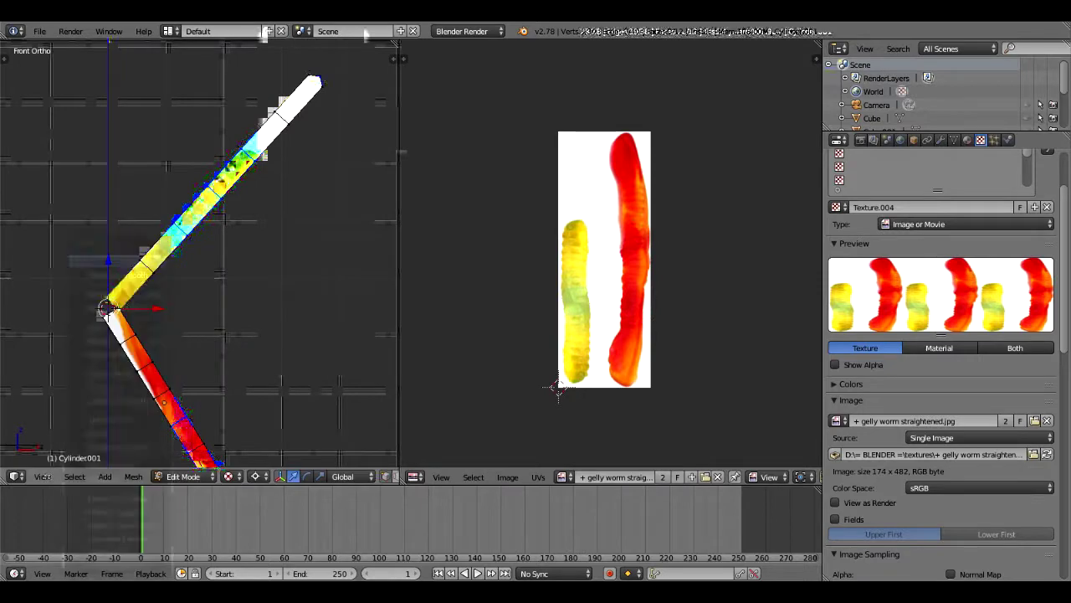
Step: Move and widen the rod's UV strip over the yellow worm, then select the upper arm
{"action": "key", "text": "Escape"}
{"action": "key", "text": "a"}
{"action": "key", "text": "KP_Decimal"}
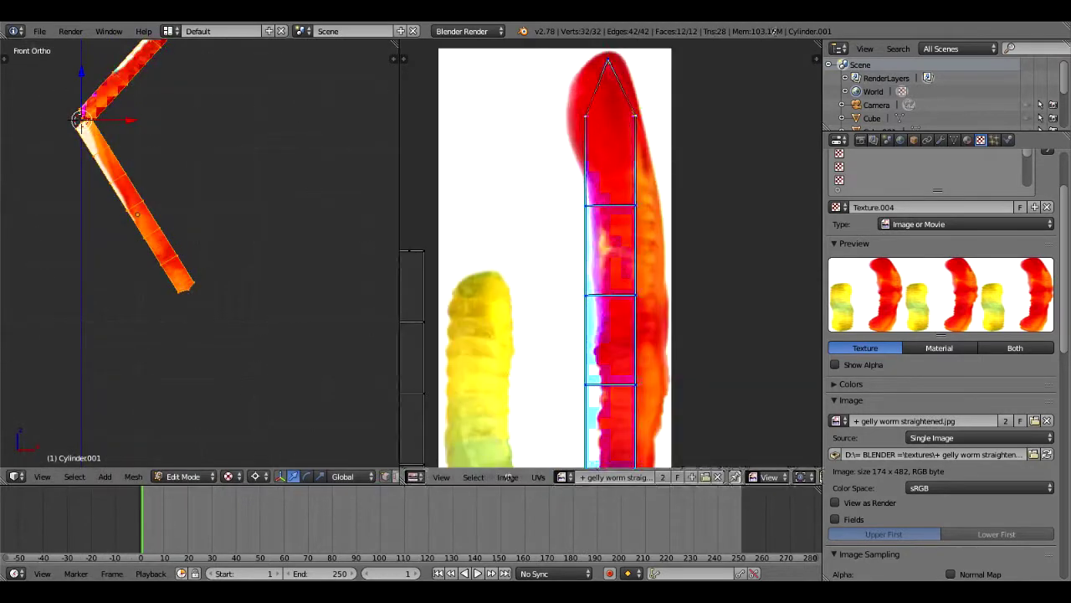
{"action": "scroll", "coordinate": [611, 251], "scroll_direction": "up", "scroll_amount": 2}
{"action": "scroll", "coordinate": [611, 251], "scroll_direction": "down", "scroll_amount": 3}
{"action": "scroll", "coordinate": [611, 251], "scroll_direction": "up", "scroll_amount": 2}
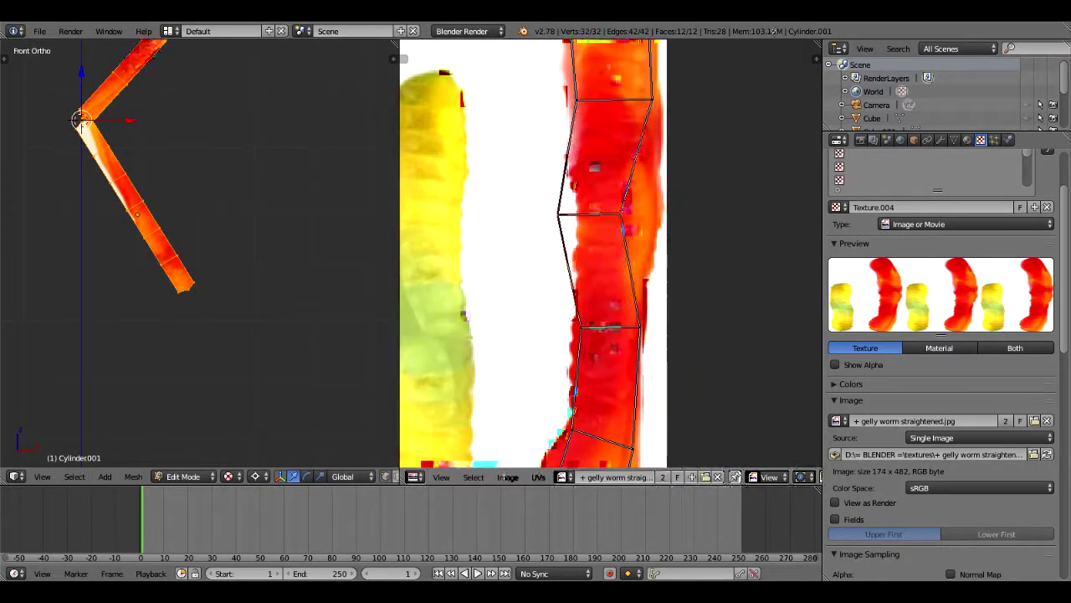
{"action": "scroll", "coordinate": [611, 251], "scroll_direction": "down", "scroll_amount": 2}
{"action": "key", "text": "g"}
{"action": "key", "text": "s"}
{"action": "scroll", "coordinate": [545, 441], "scroll_direction": "up", "scroll_amount": 2}
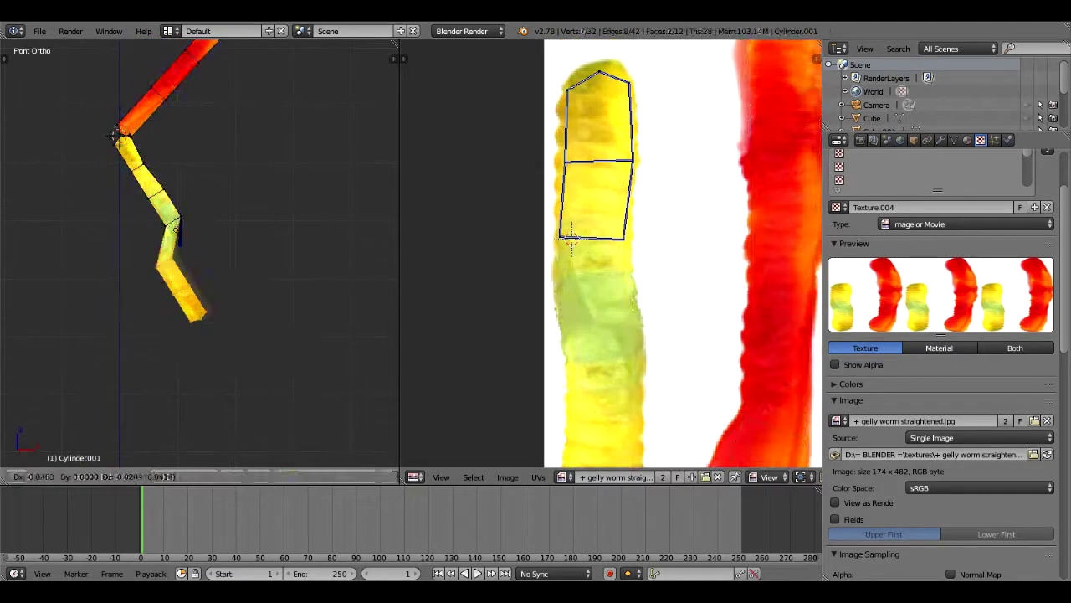
{"action": "left_click_drag", "start_coordinate": [318, 118], "coordinate": [241, 216]}
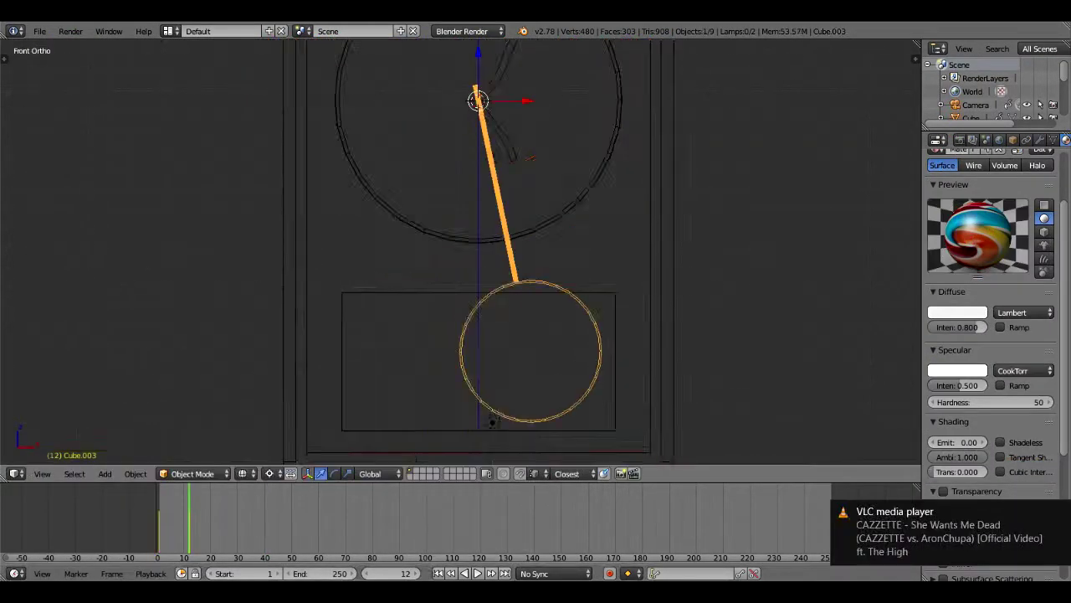
Step: Show the pendulum's transform values in the N panel and clear its existing keyframes
{"action": "key", "text": "n"}
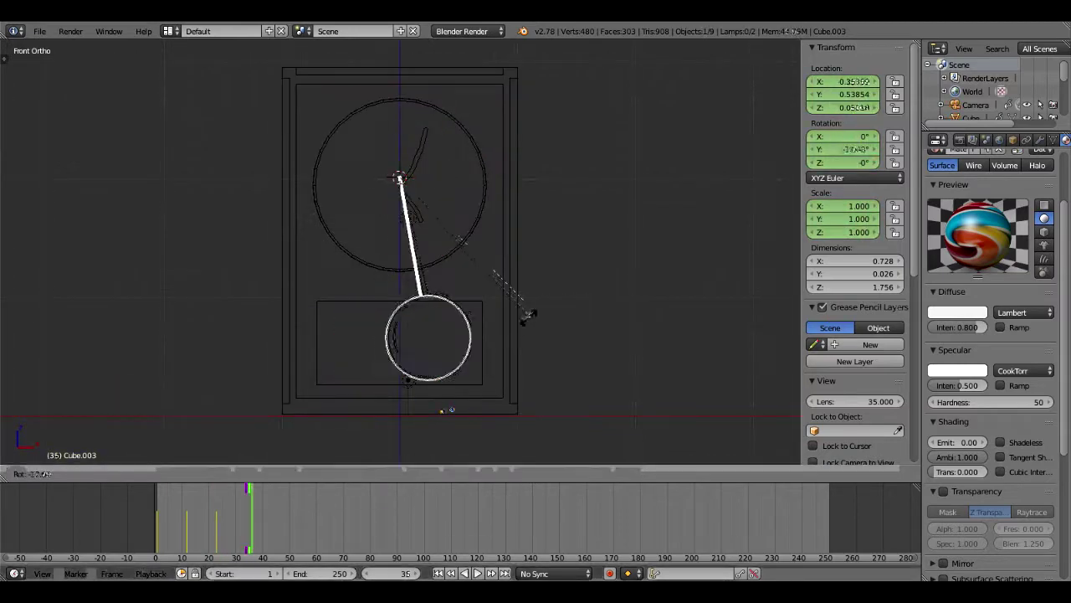
{"action": "key", "text": "alt+i"}
Step: Replace the pendulum's keyframes with a new rotation keyframe and play the animation from the start
{"action": "left_click", "coordinate": [383, 414]}
{"action": "key", "text": "i"}
{"action": "left_click", "coordinate": [418, 385]}
{"action": "key", "text": "shift+Left"}
{"action": "key", "text": "alt+a"}
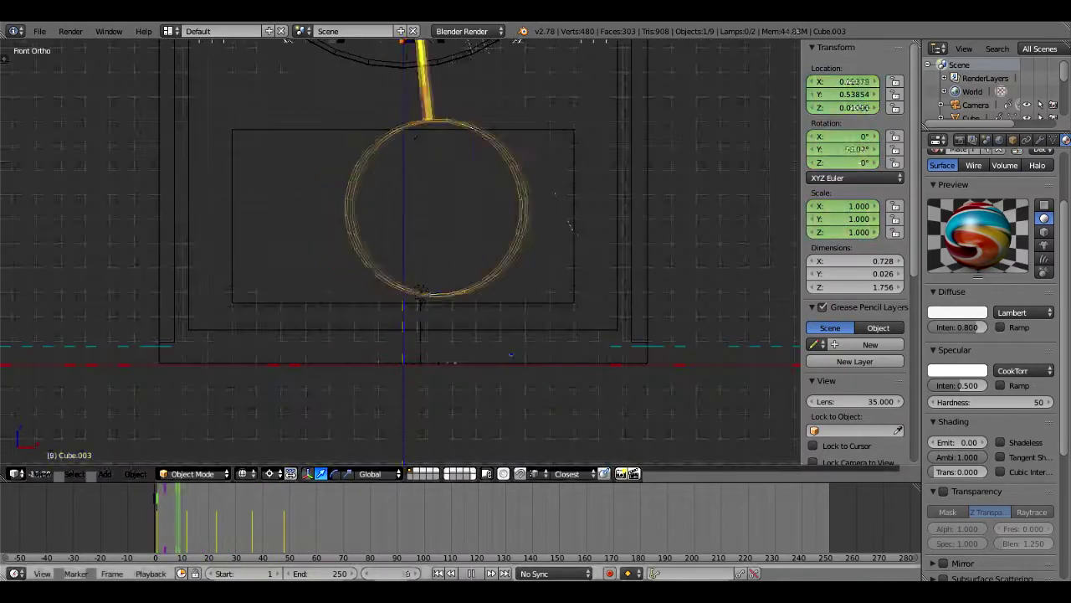
{"action": "key", "text": "alt+a"}
Step: Clear the pendulum's keyframes, then undo to restore them
{"action": "key", "text": "alt+i"}
{"action": "left_click", "coordinate": [306, 313]}
{"action": "key", "text": "ctrl+z"}
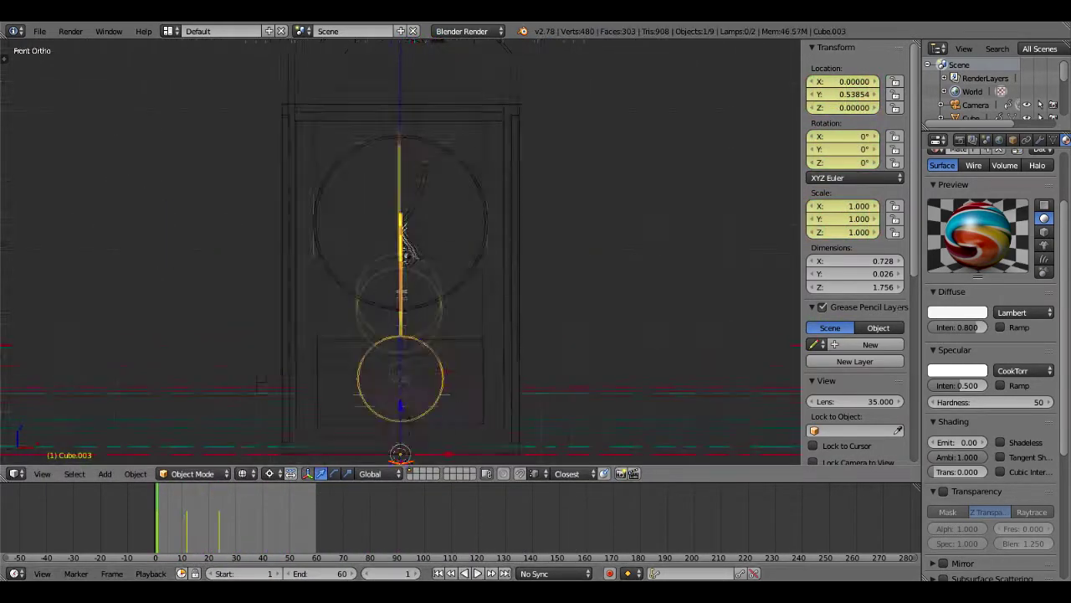
{"action": "key", "text": "shift+s"}
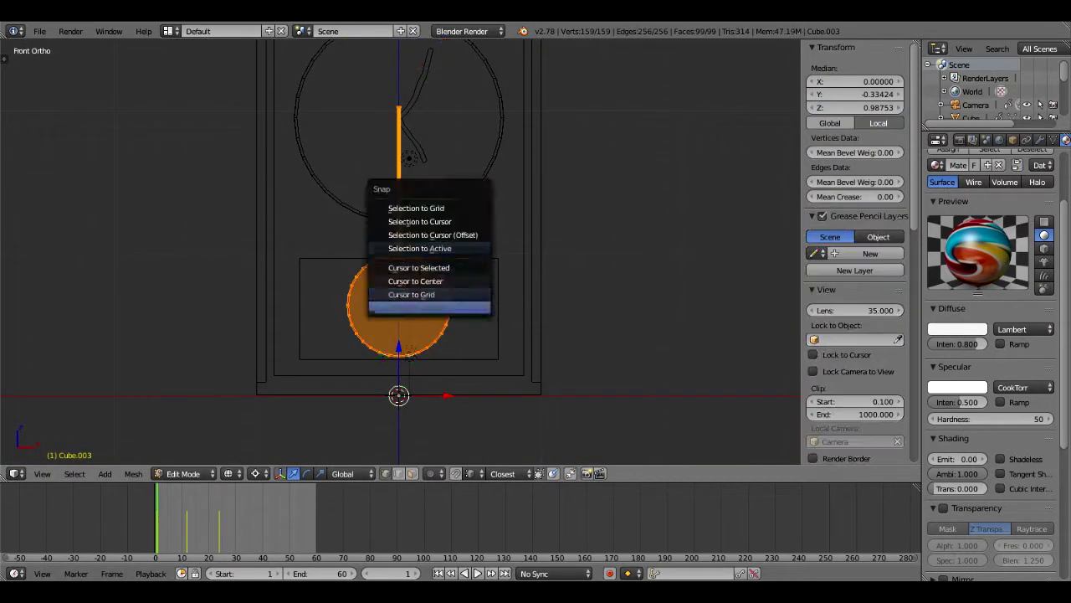
Step: Snap the 3D cursor to the rod's top and make it the rotation pivot in Object Mode
{"action": "left_click", "coordinate": [430, 307]}
{"action": "left_click", "coordinate": [398, 109]}
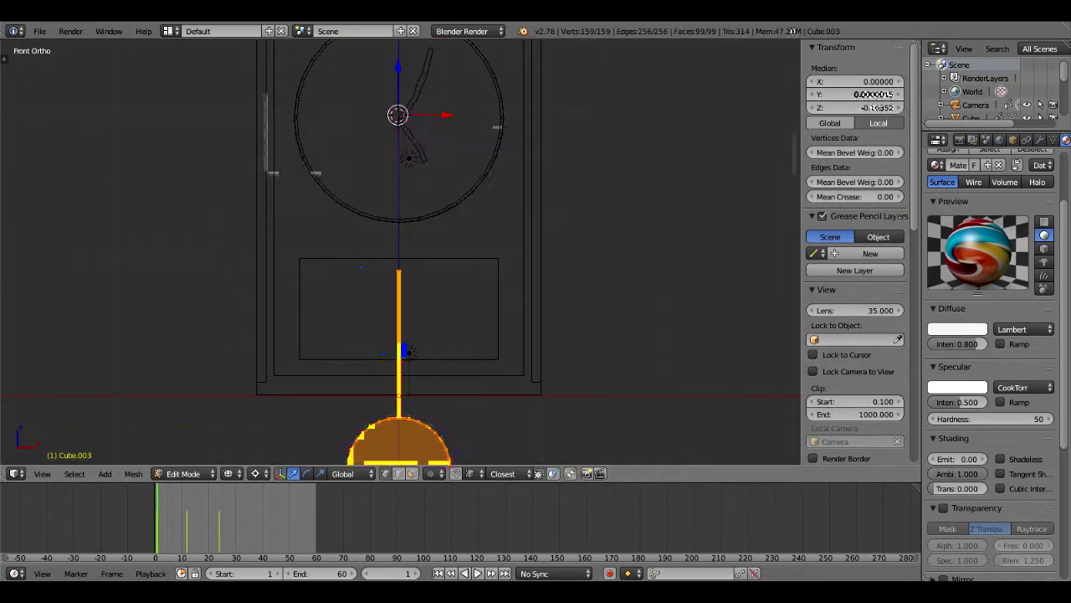
{"action": "key", "text": "Tab"}
{"action": "left_click", "coordinate": [268, 473]}
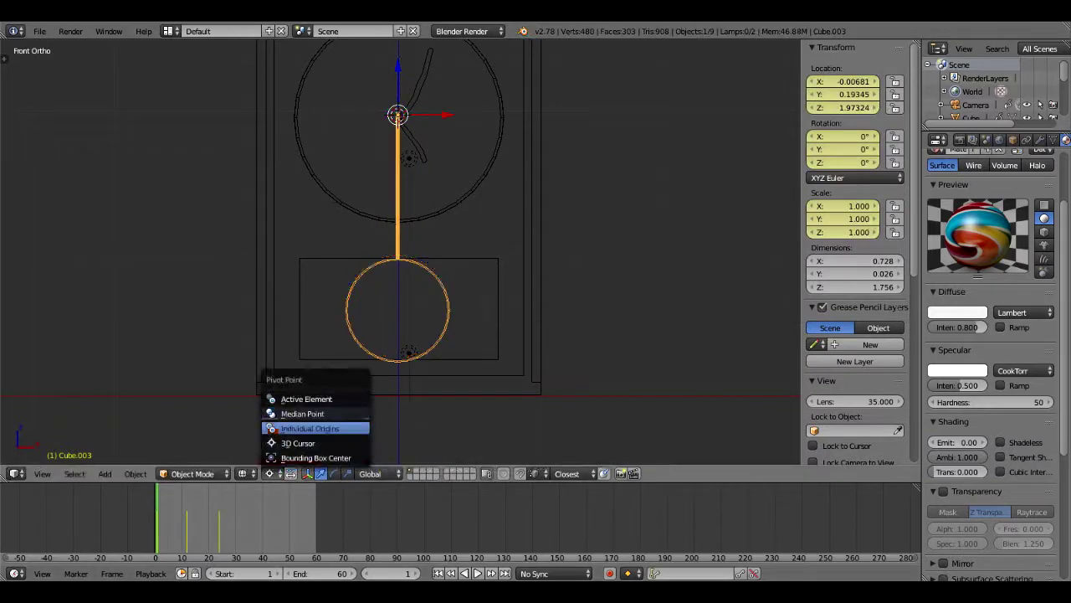
Step: Clear the pendulum's old keys, key its location and rotation at frame 1, and play the animation
{"action": "key", "text": "alt+i"}
{"action": "key", "text": "g"}
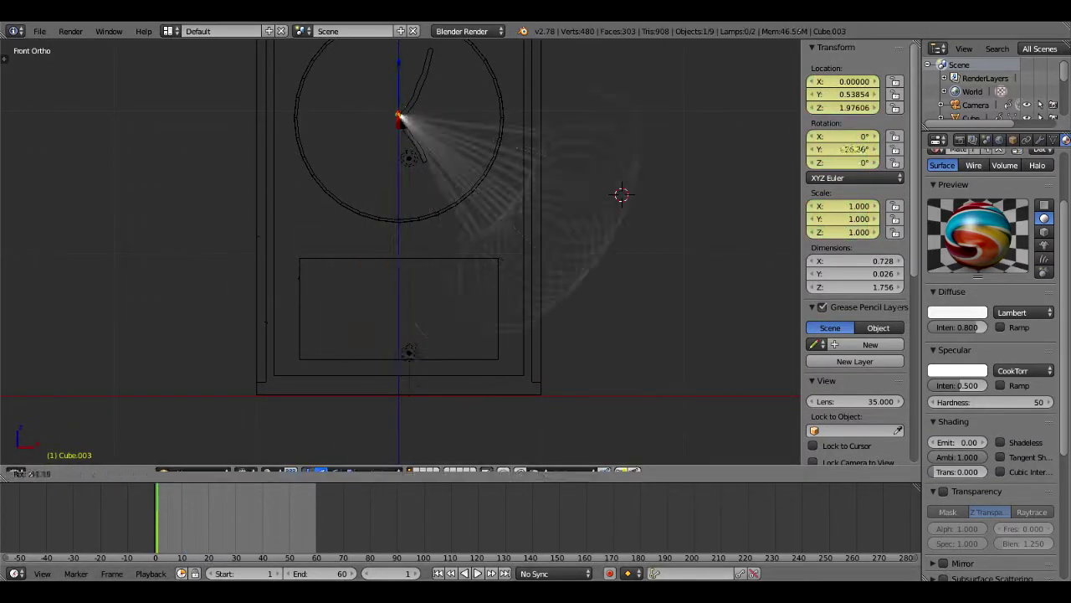
{"action": "key", "text": "Escape"}
{"action": "key", "text": "shift+Left"}
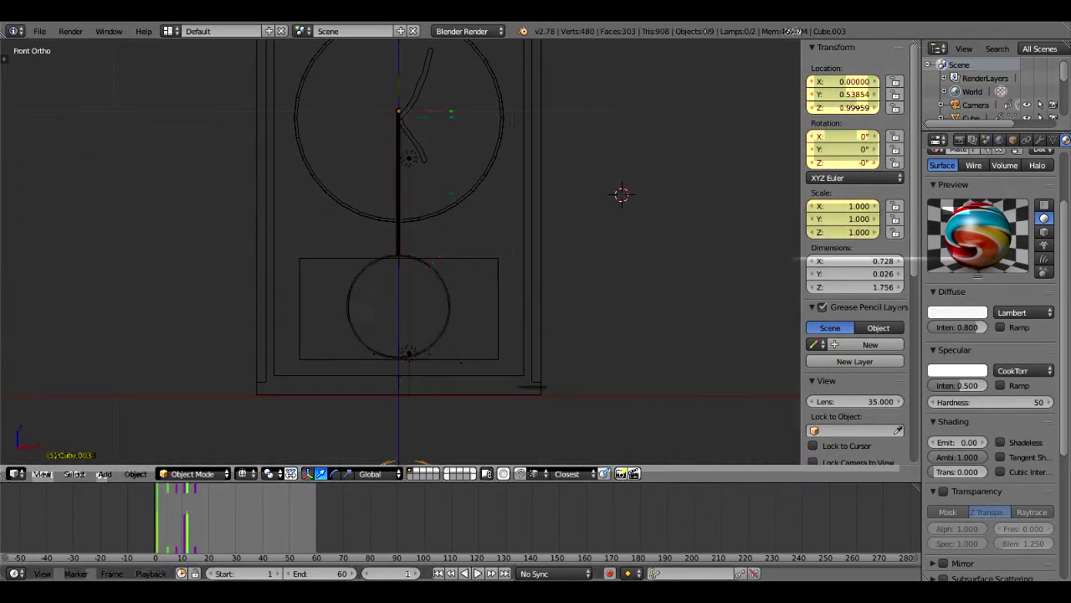
{"action": "right_click", "coordinate": [418, 266]}
{"action": "key", "text": "i"}
{"action": "left_click", "coordinate": [418, 268]}
{"action": "key", "text": "alt+a"}
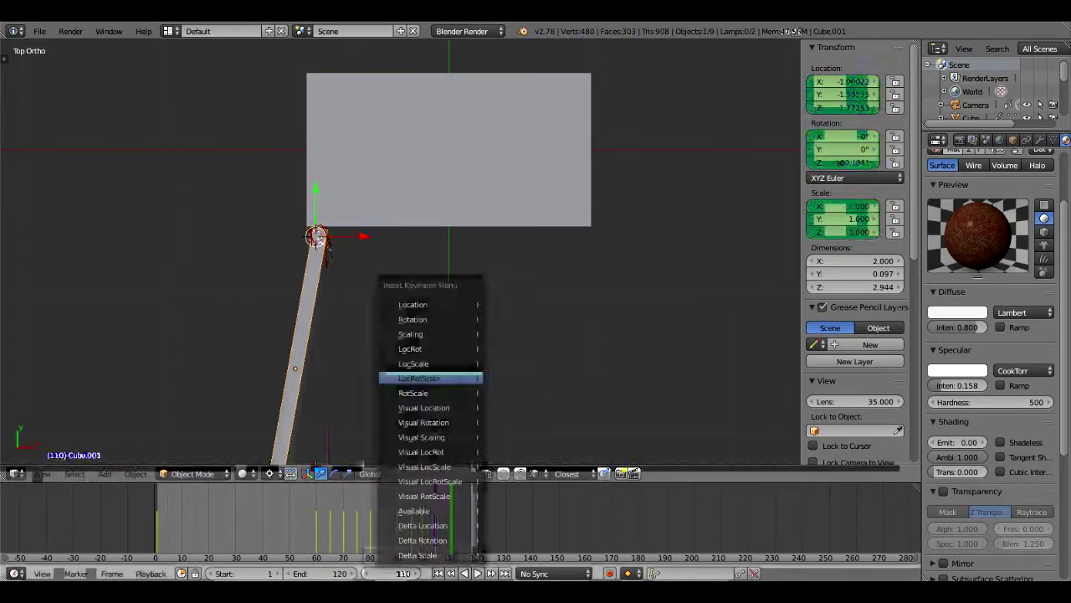
Step: Clear the door object Cube.001's animation, removing its 9 keyframes
{"action": "key", "text": "alt+i"}
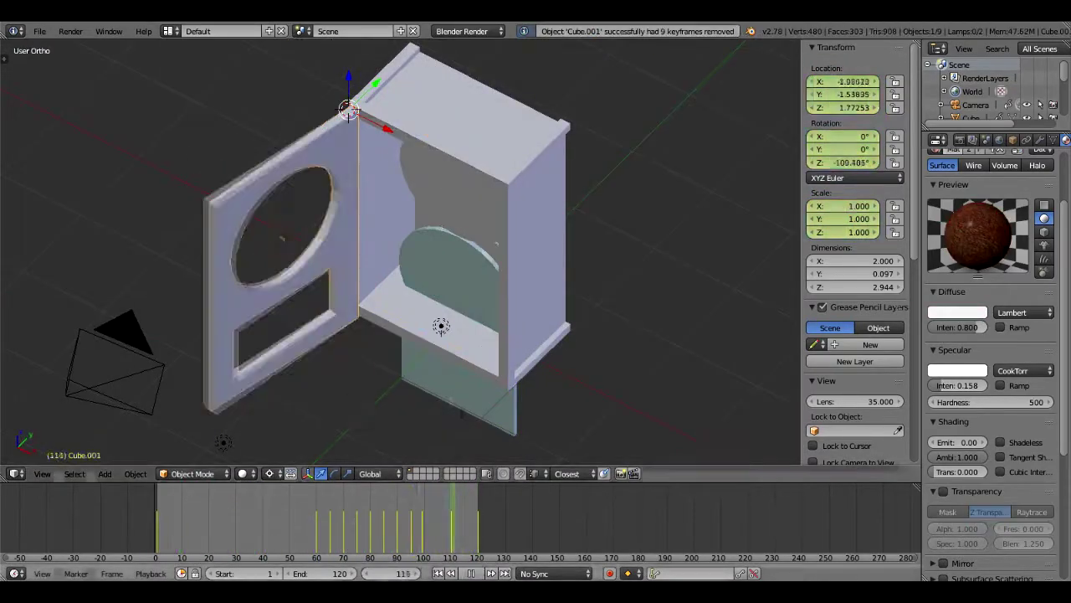